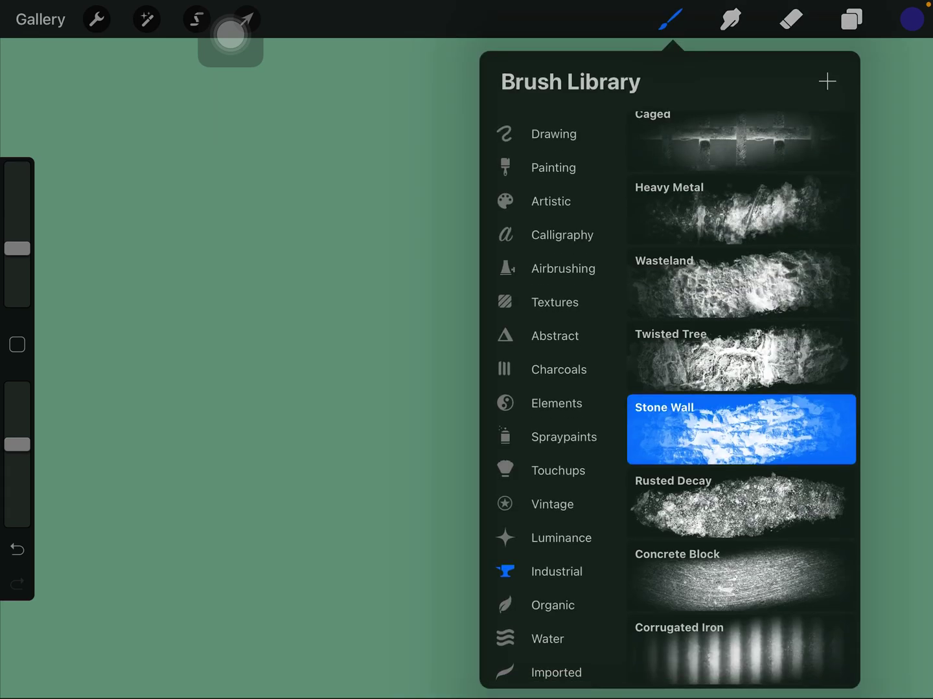
Set the Stone Wall brush's Apple Pencil pressure flow to 0% and tilt angle to 0°.
{"action": "left_click", "coordinate": [741, 429]}
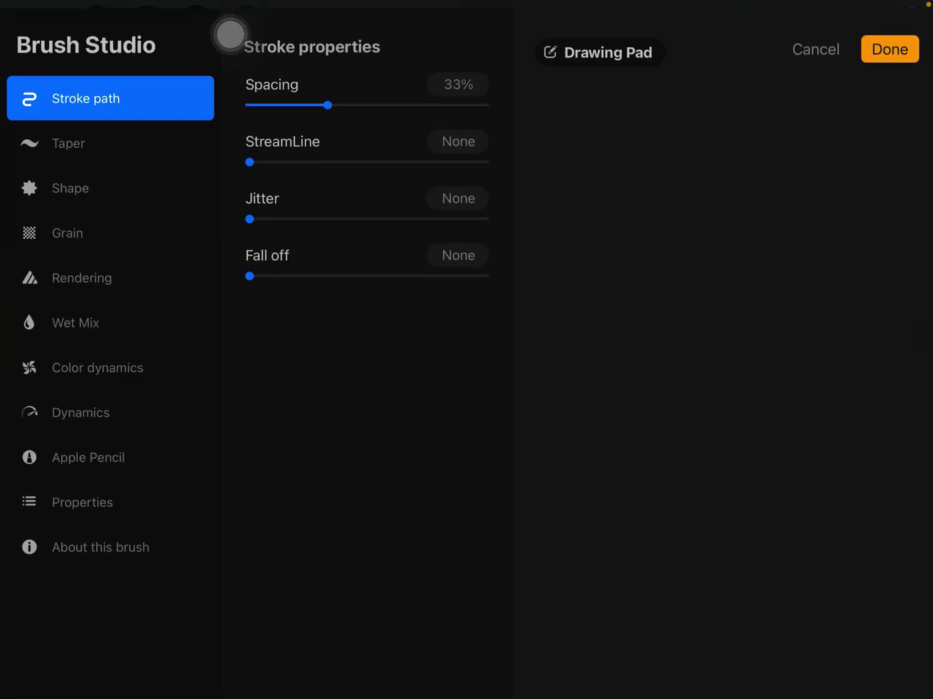
{"action": "key", "text": "Escape"}
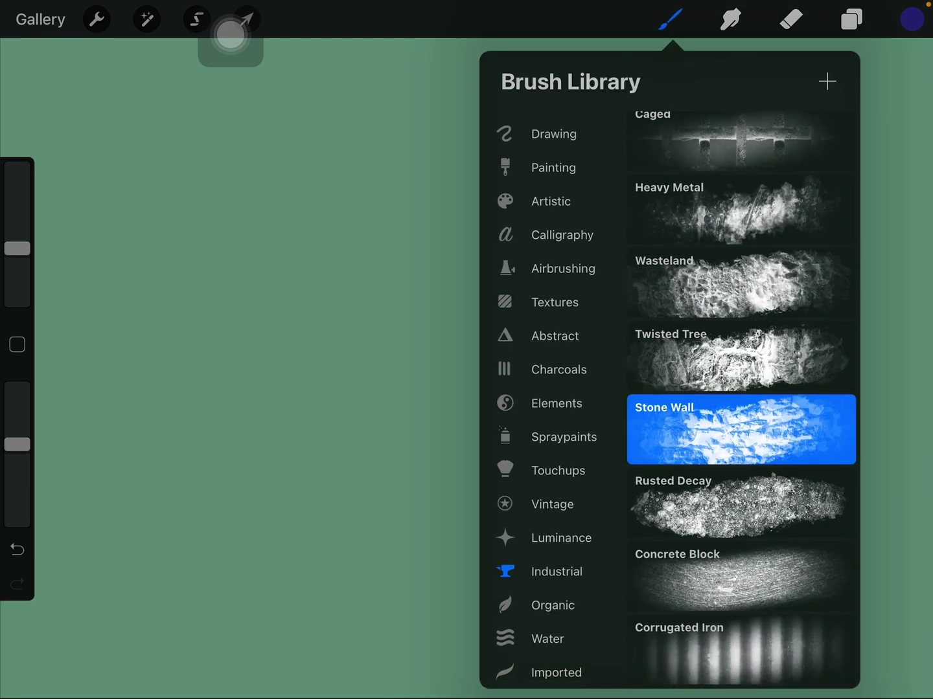
{"action": "left_click", "coordinate": [740, 428]}
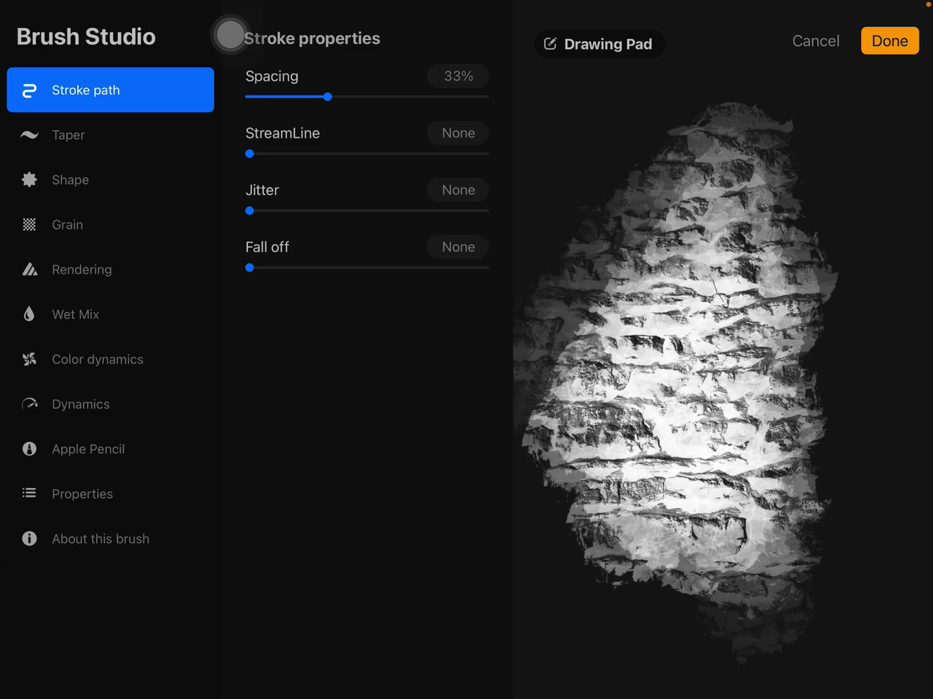
{"action": "left_click", "coordinate": [109, 449]}
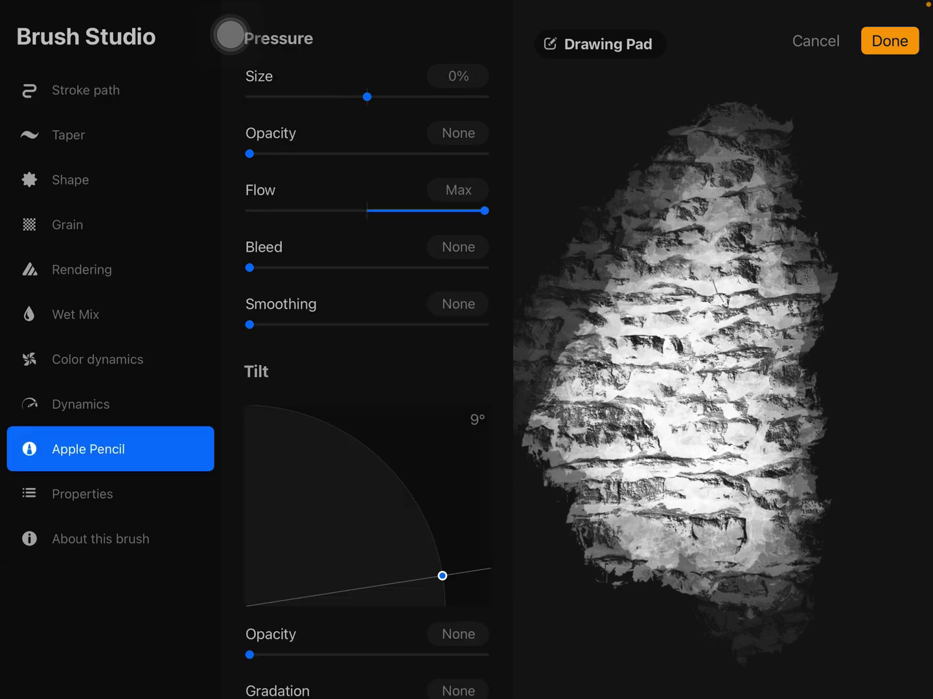
{"action": "left_click_drag", "start_coordinate": [484, 211], "coordinate": [366, 210]}
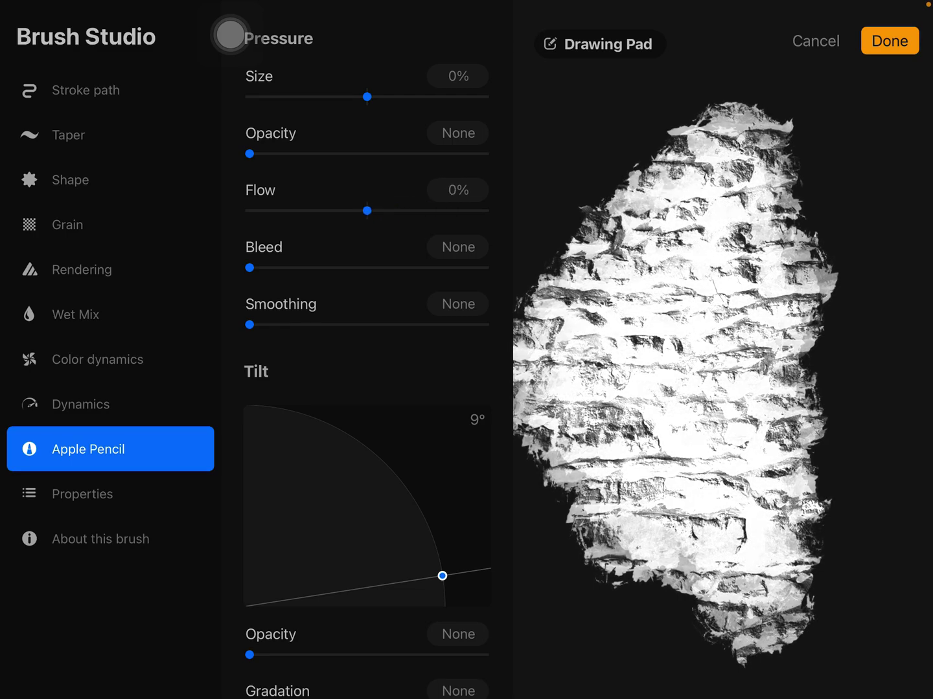
{"action": "left_click_drag", "start_coordinate": [442, 575], "coordinate": [444, 608]}
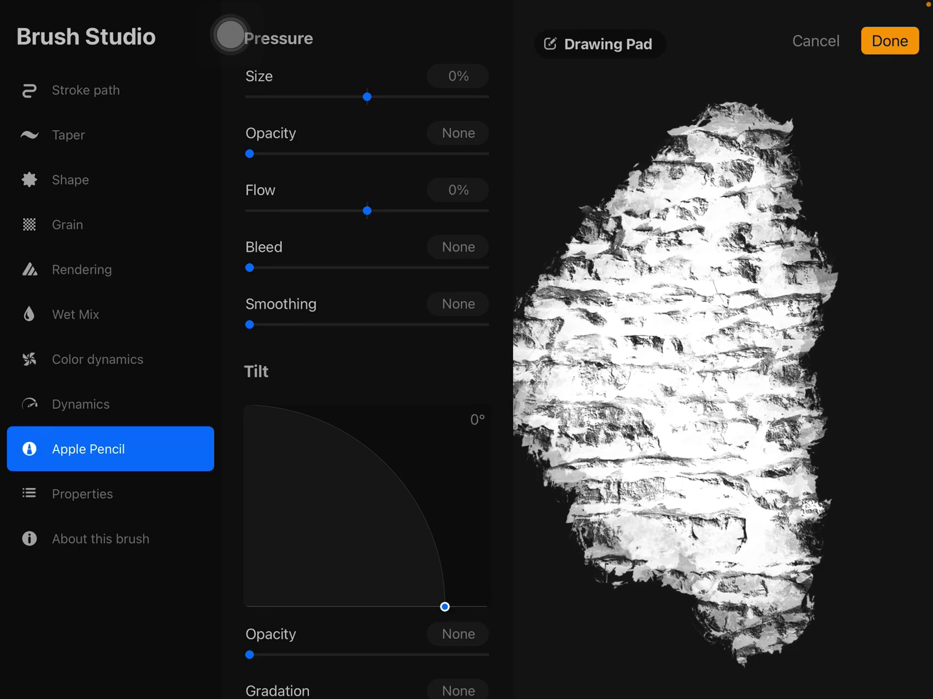
Save the brush, then paint a large W-shaped Stone Wall stroke and a top-left diagonal stroke.
{"action": "left_click", "coordinate": [888, 42]}
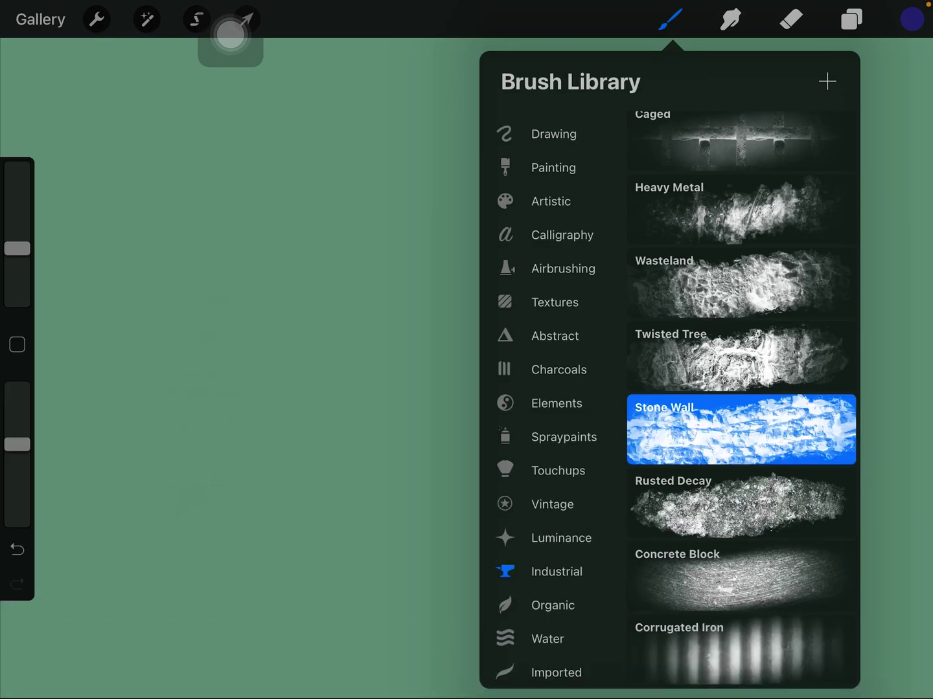
{"action": "left_click", "coordinate": [218, 291]}
{"action": "mouse_move", "coordinate": [218, 204]}
{"action": "left_mouse_down"}
{"action": "mouse_move", "coordinate": [758, 168]}
{"action": "mouse_move", "coordinate": [859, 598]}
{"action": "left_mouse_up"}
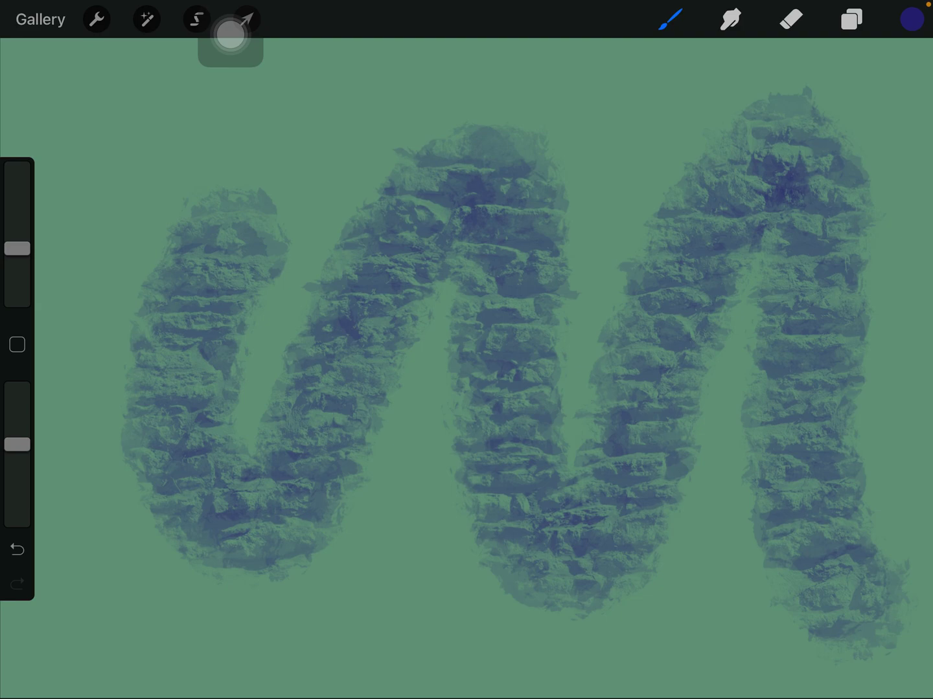
{"action": "left_click_drag", "start_coordinate": [176, 50], "coordinate": [30, 276]}
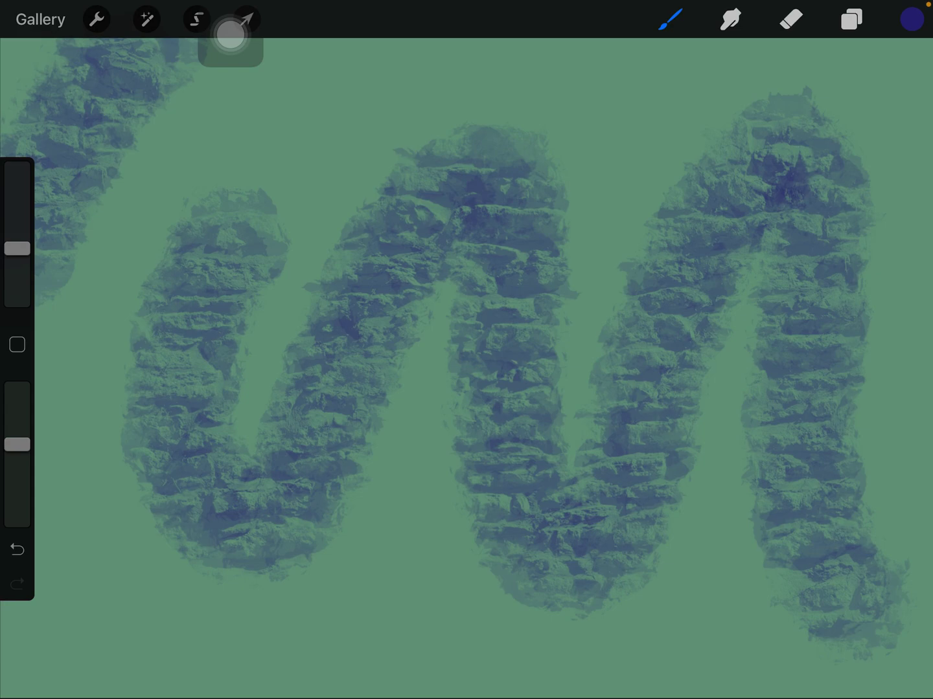
Select the Twisted Tree brush and change the paint colour to magenta.
{"action": "left_click", "coordinate": [670, 19]}
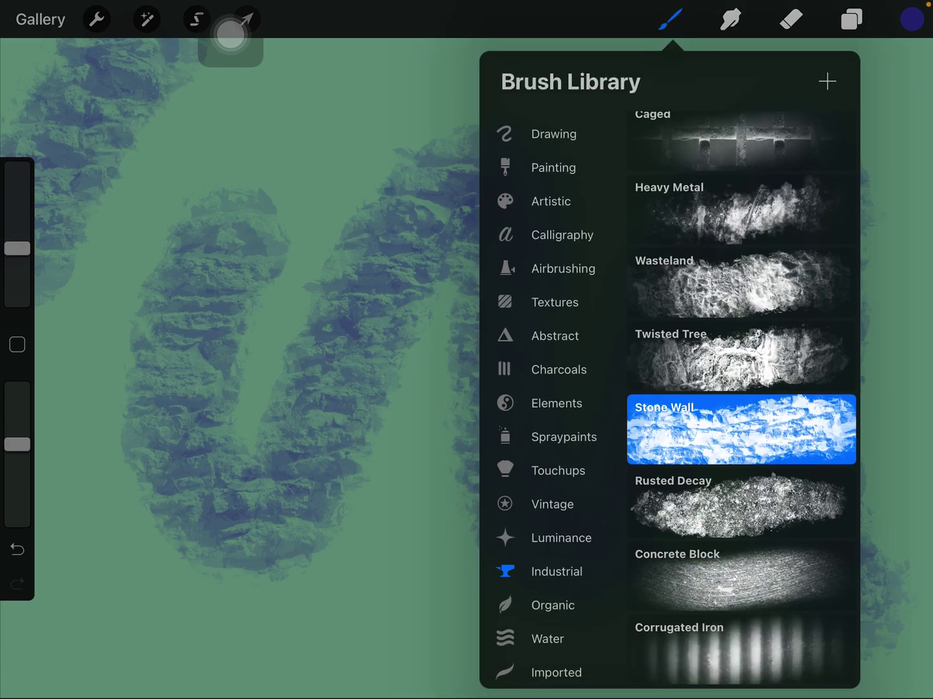
{"action": "scroll", "coordinate": [740, 365], "scroll_direction": "down", "scroll_amount": 2}
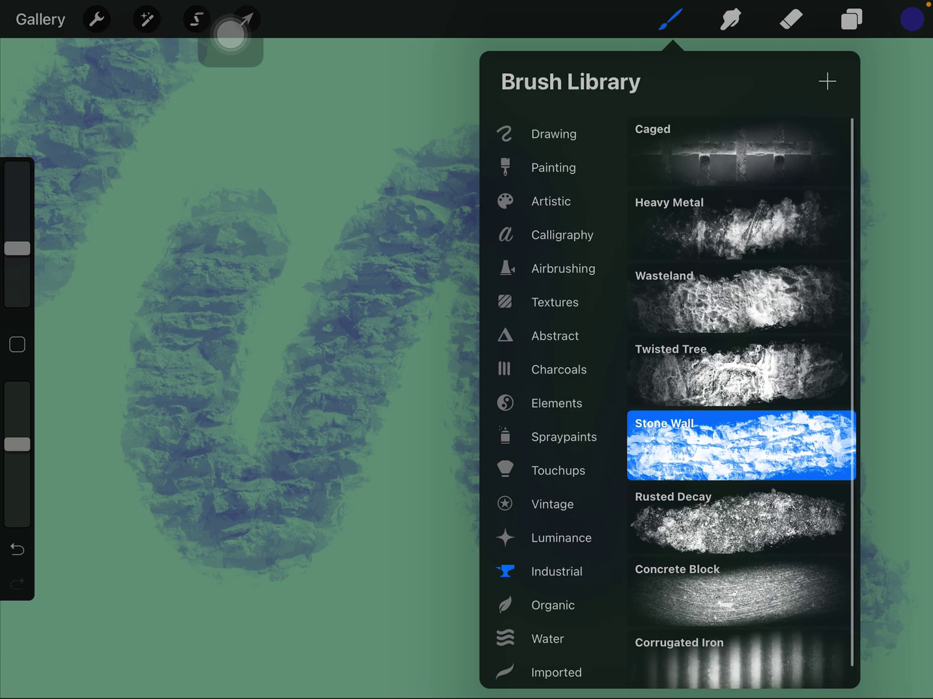
{"action": "left_click", "coordinate": [740, 365]}
{"action": "left_click_drag", "start_coordinate": [16, 445], "coordinate": [17, 389]}
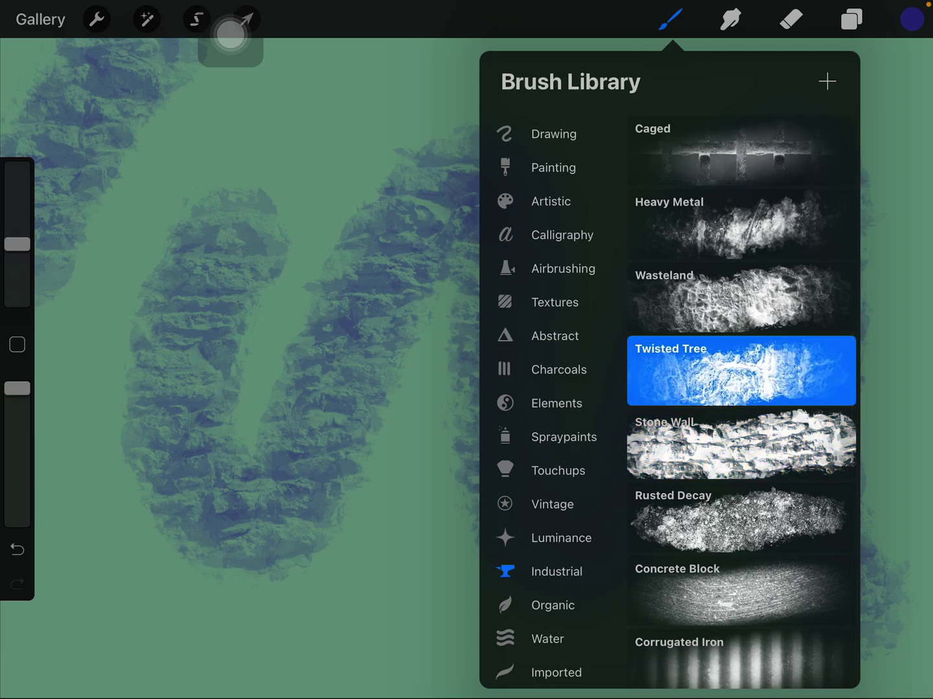
{"action": "left_click", "coordinate": [912, 19]}
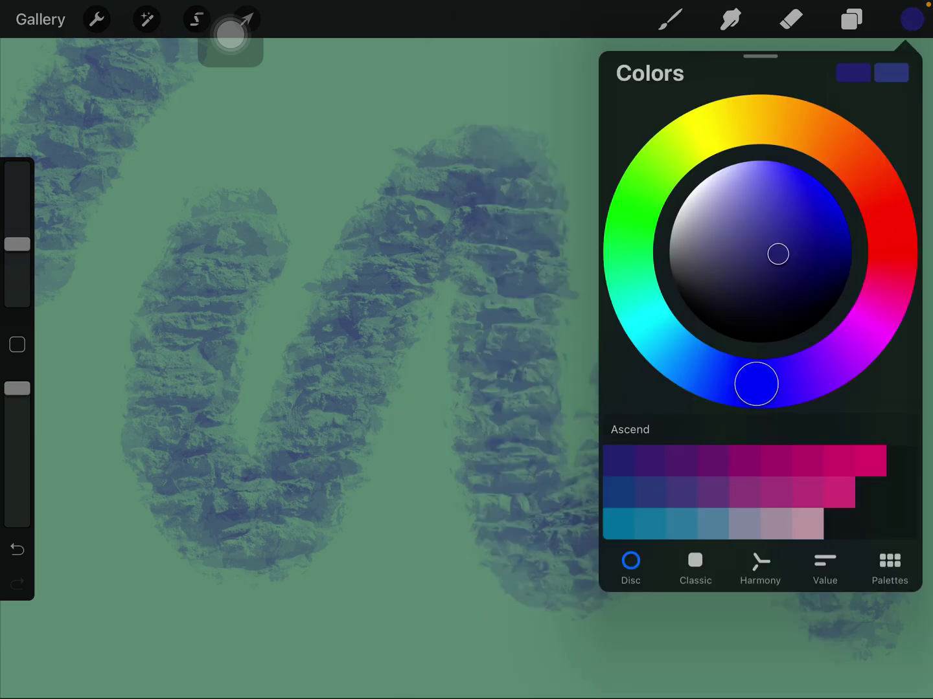
{"action": "left_click", "coordinate": [870, 460]}
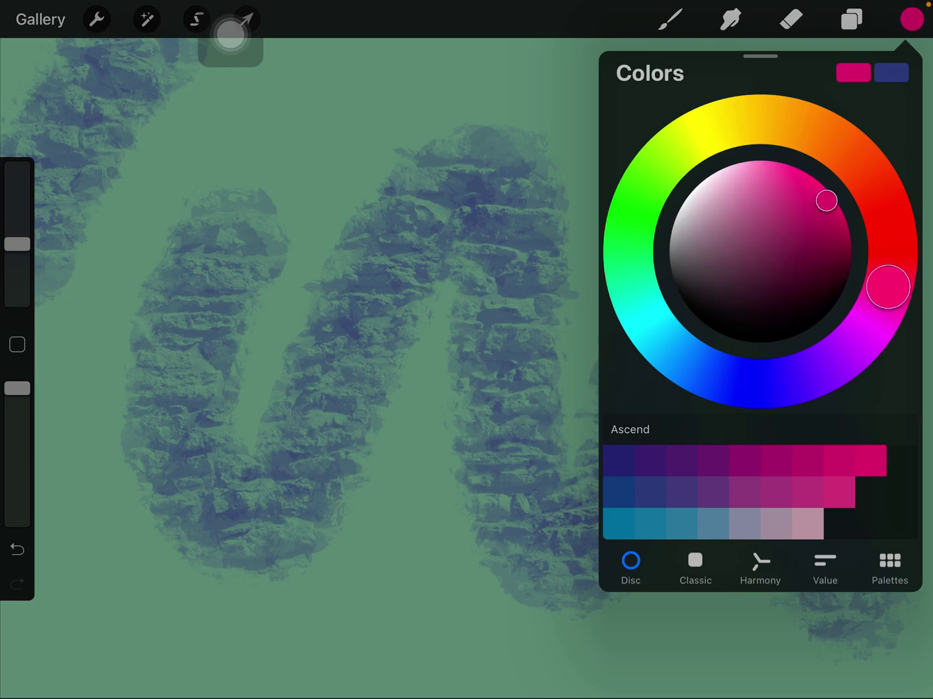
{"action": "left_click", "coordinate": [669, 19]}
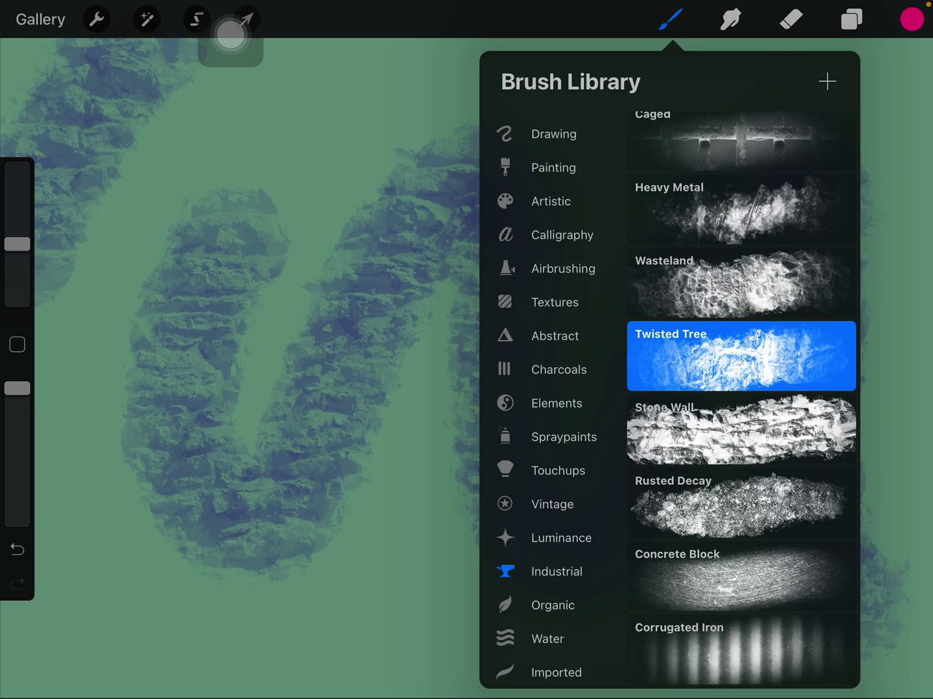
{"action": "left_click", "coordinate": [669, 20]}
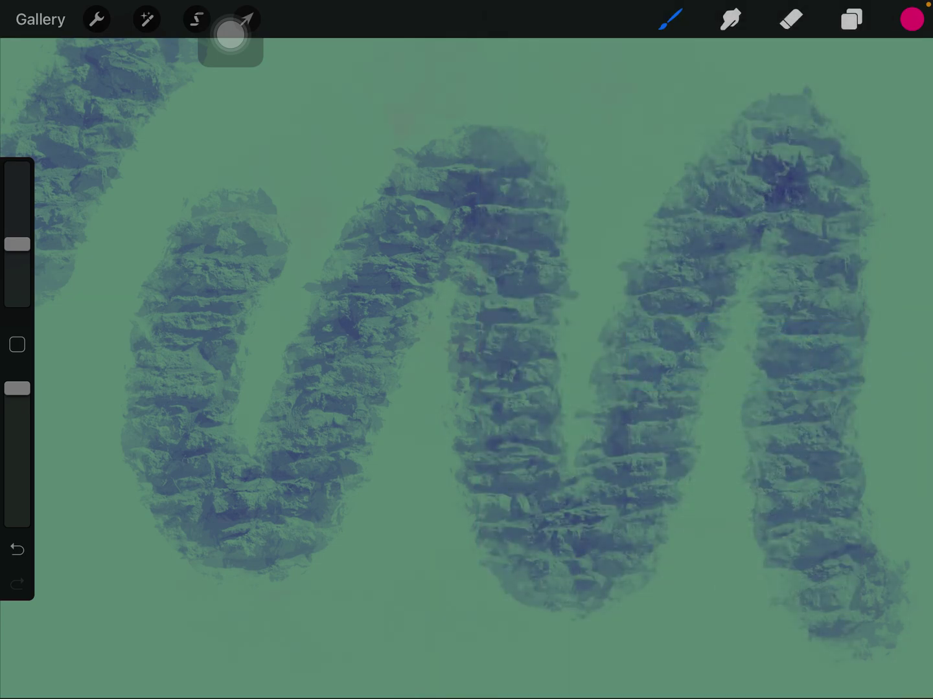
{"action": "left_click", "coordinate": [670, 19]}
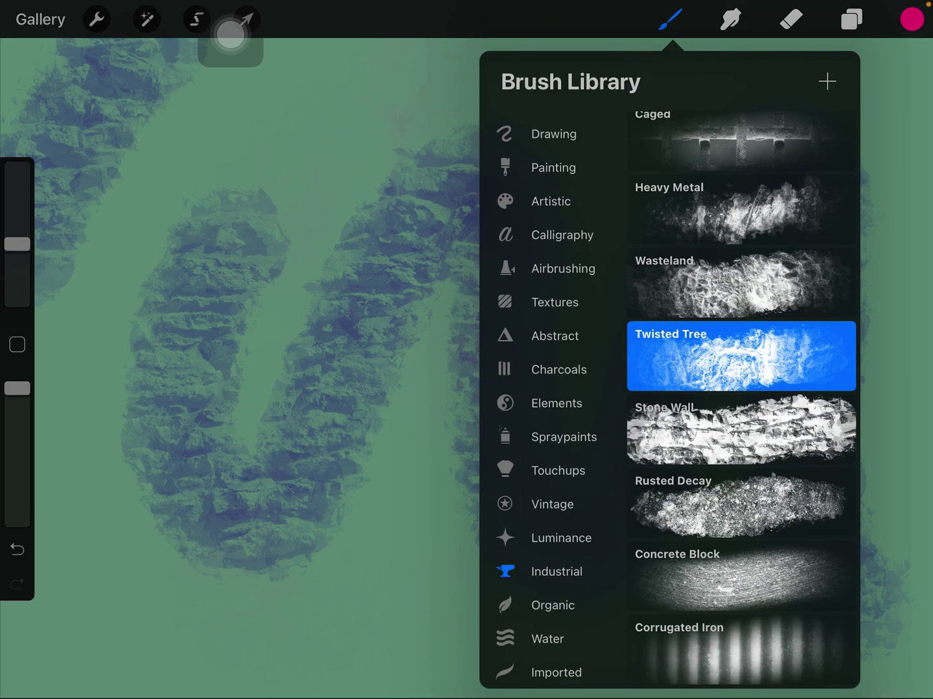
Set Twisted Tree's pressure flow to 0% and tilt to 0°, and save the brush.
{"action": "left_click", "coordinate": [741, 356]}
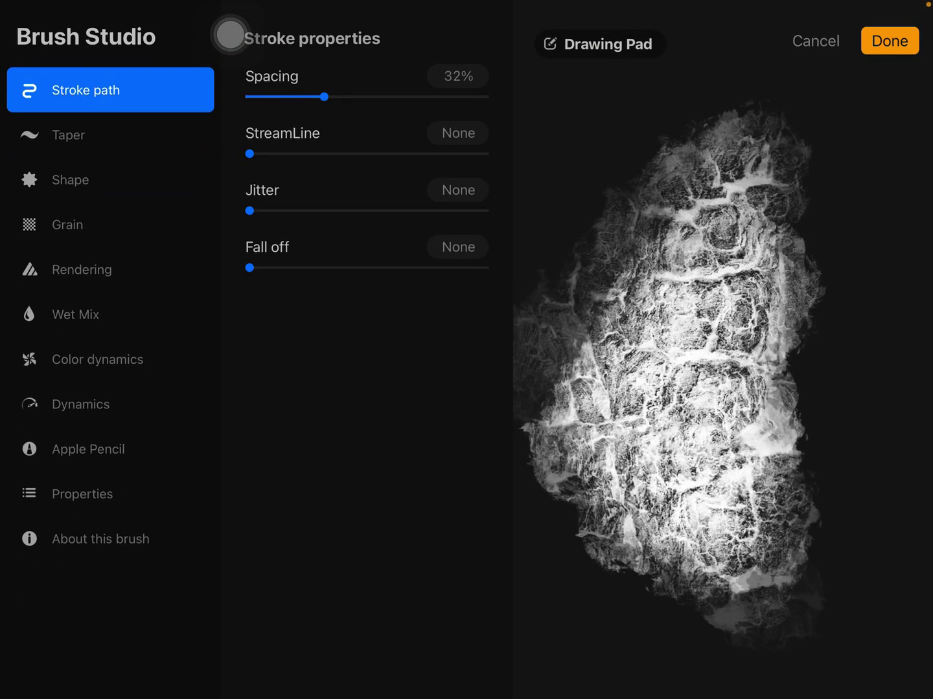
{"action": "left_click", "coordinate": [89, 449]}
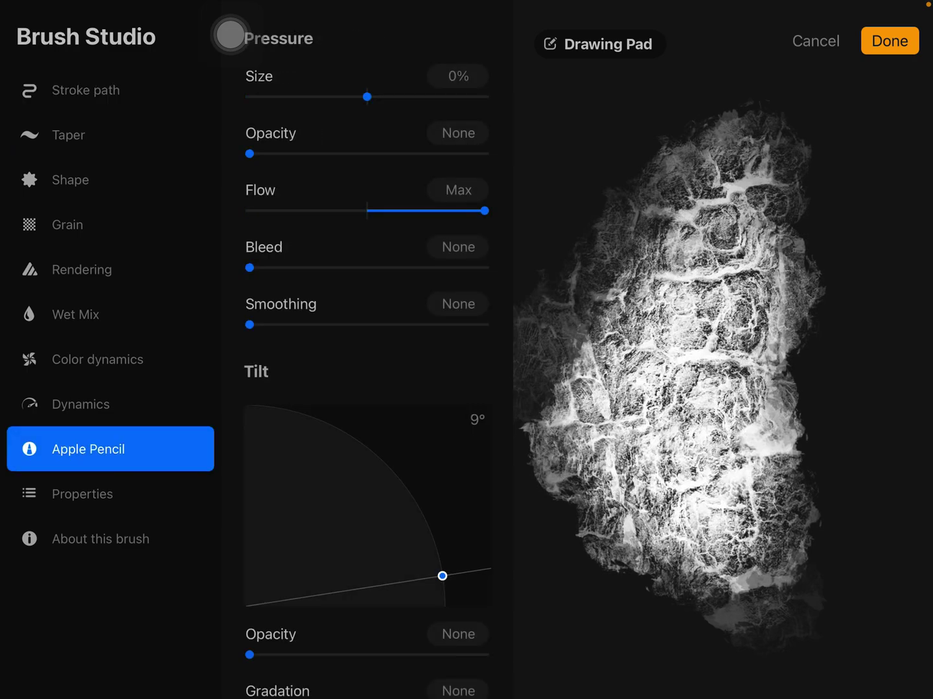
{"action": "left_click_drag", "start_coordinate": [484, 210], "coordinate": [367, 211]}
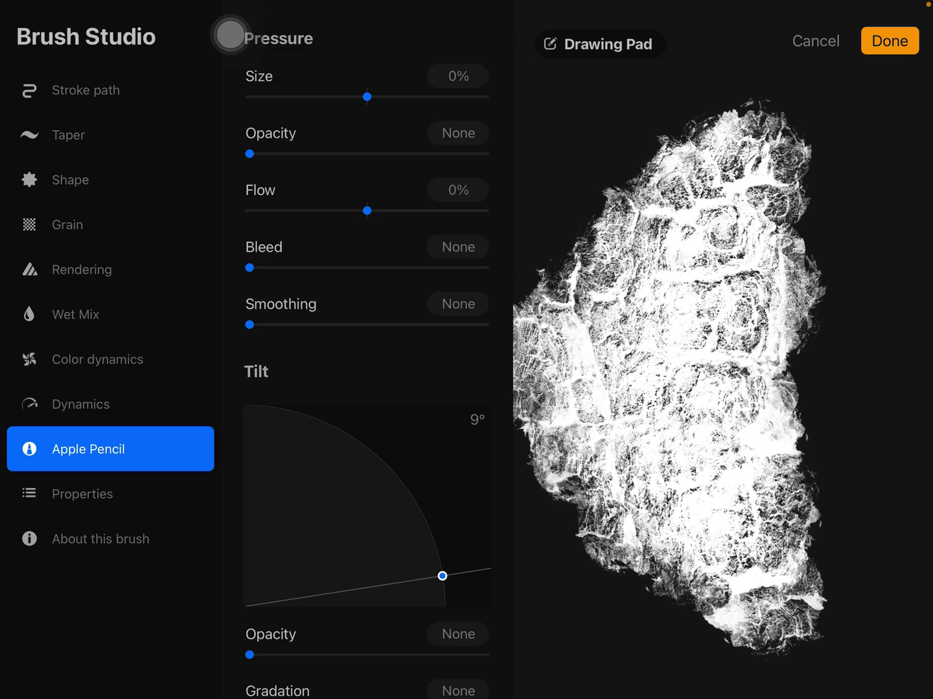
{"action": "left_click_drag", "start_coordinate": [442, 576], "coordinate": [445, 607]}
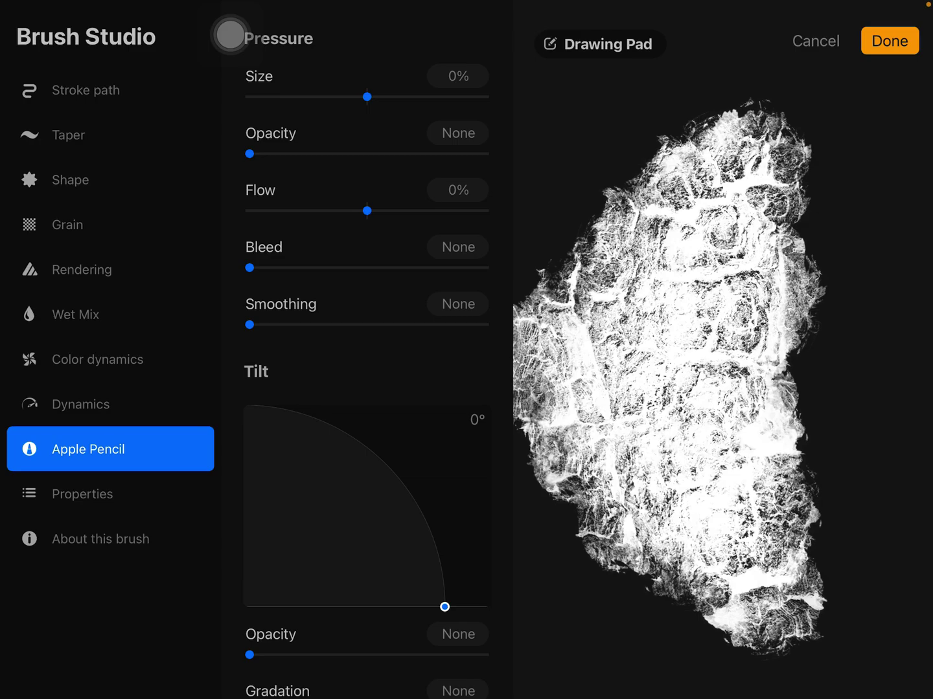
{"action": "left_click", "coordinate": [889, 41]}
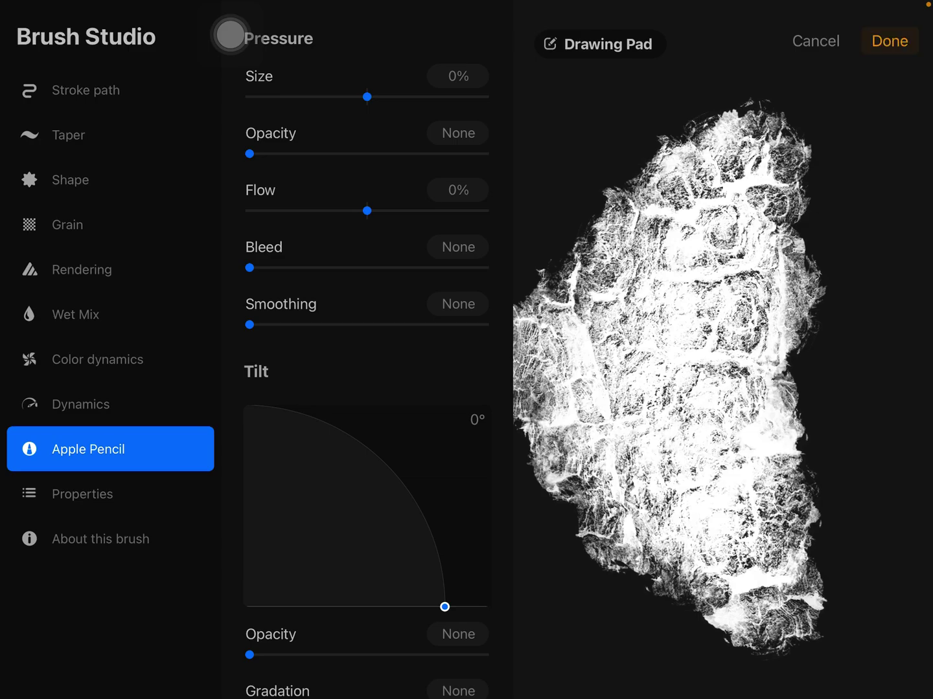
Paint a pink Twisted Tree stroke across the canvas, then select the Caged brush.
{"action": "left_click", "coordinate": [292, 364]}
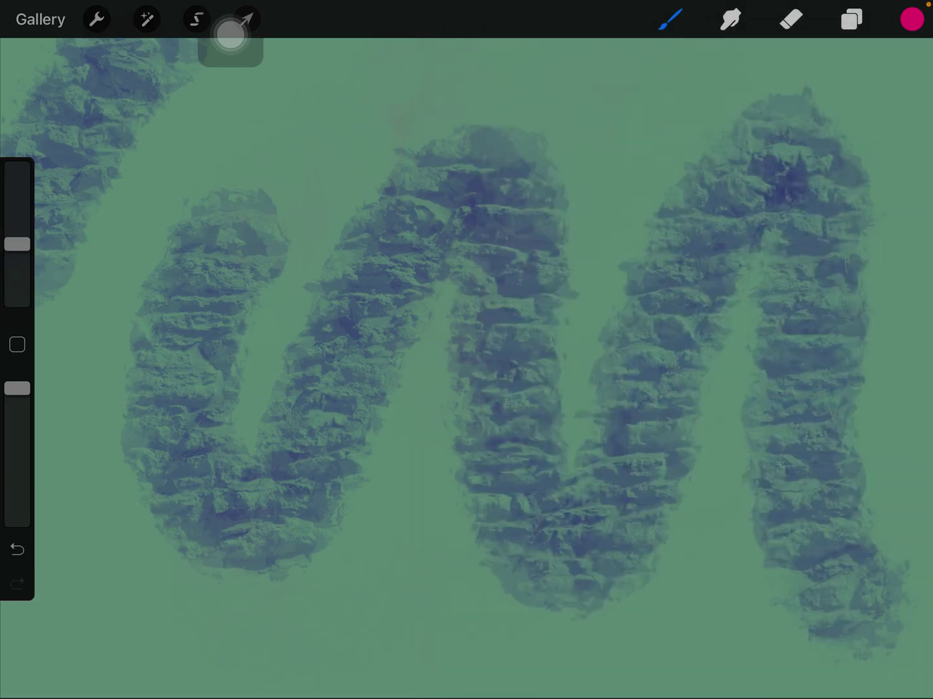
{"action": "mouse_move", "coordinate": [473, 95]}
{"action": "left_mouse_down"}
{"action": "mouse_move", "coordinate": [116, 437]}
{"action": "mouse_move", "coordinate": [583, 204]}
{"action": "mouse_move", "coordinate": [379, 509]}
{"action": "mouse_move", "coordinate": [801, 364]}
{"action": "mouse_move", "coordinate": [904, 568]}
{"action": "left_mouse_up"}
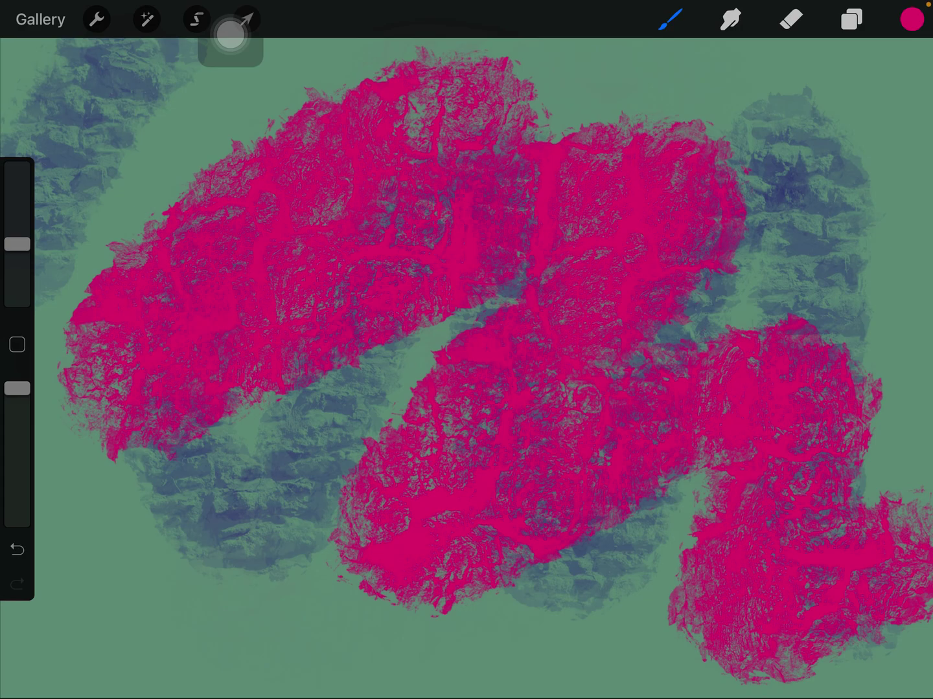
{"action": "left_click", "coordinate": [670, 19]}
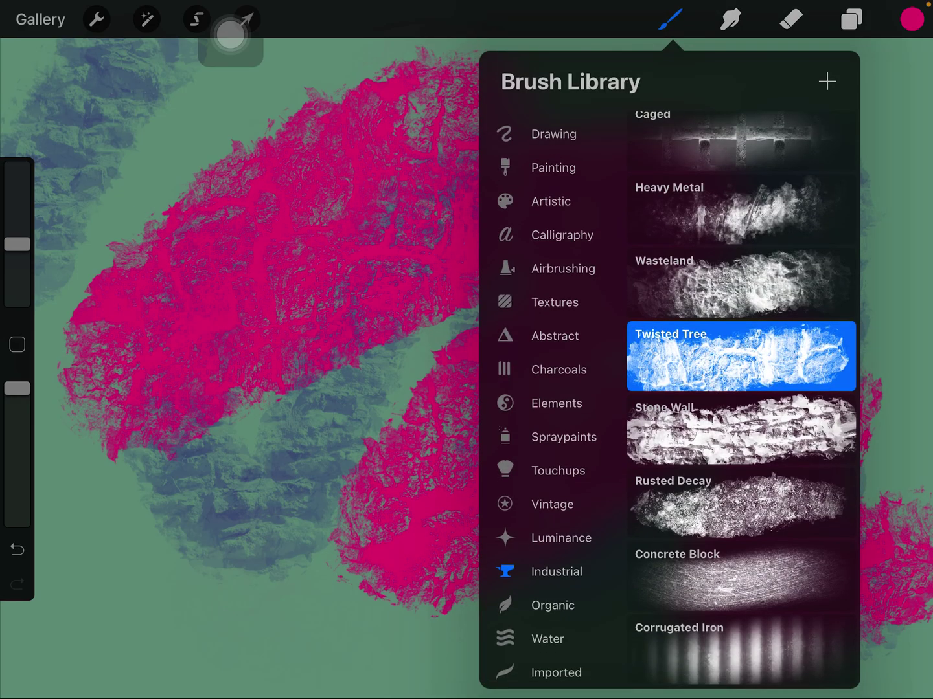
{"action": "scroll", "coordinate": [740, 364], "scroll_direction": "up", "scroll_amount": 1}
{"action": "left_click", "coordinate": [739, 146]}
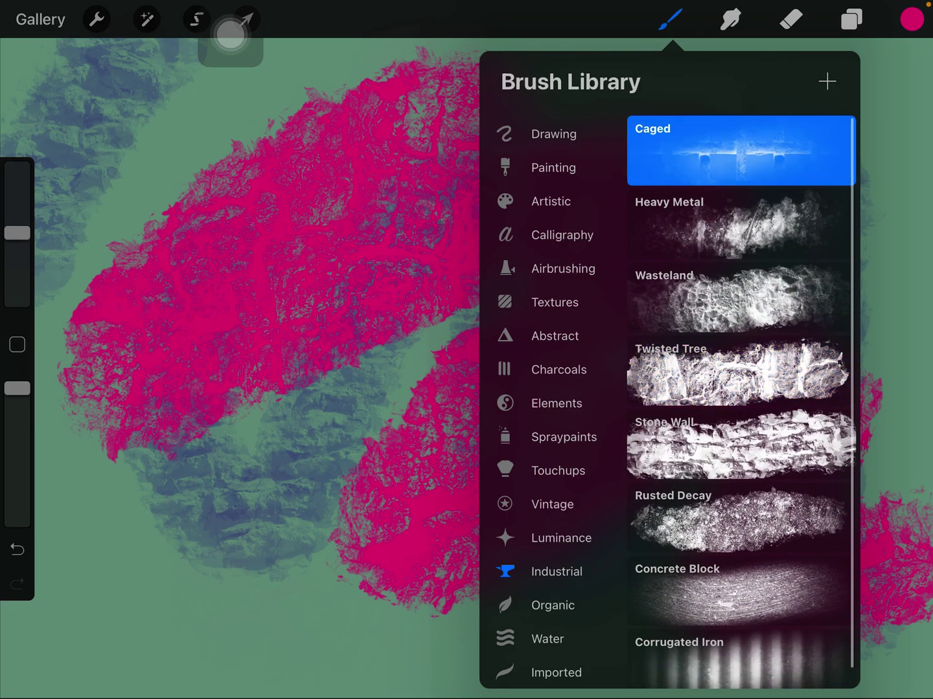
Change the paint colour to orange-yellow.
{"action": "left_click", "coordinate": [912, 19]}
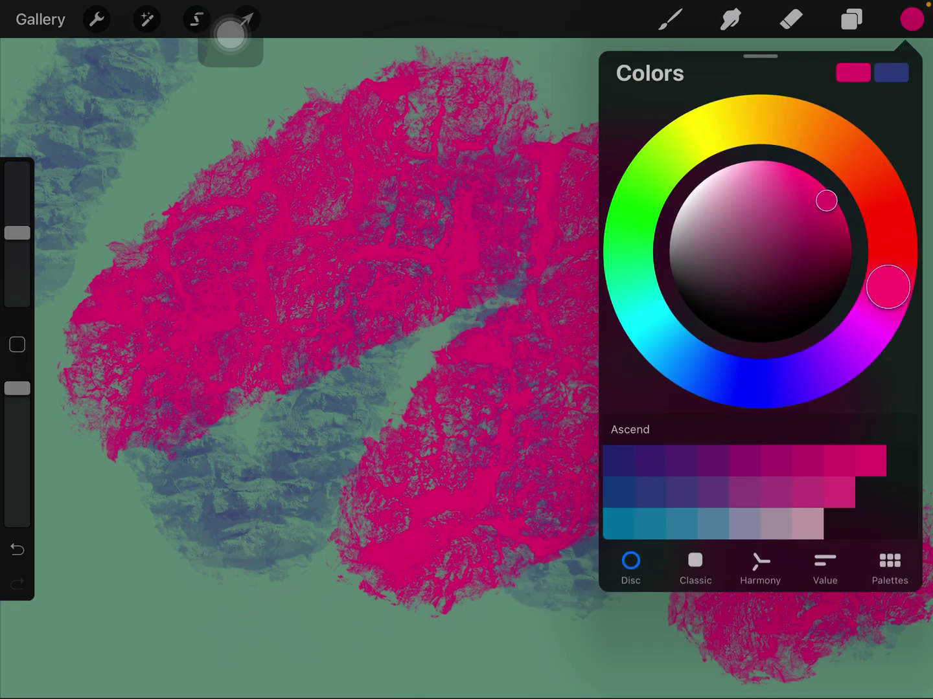
{"action": "left_click", "coordinate": [775, 120]}
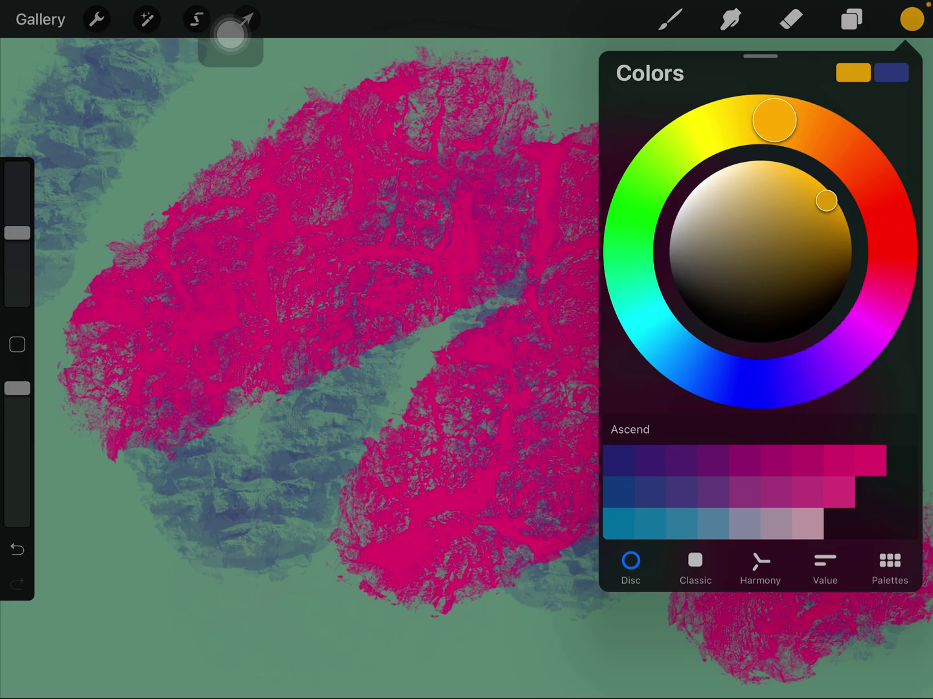
{"action": "left_click", "coordinate": [670, 19]}
{"action": "left_click", "coordinate": [671, 19]}
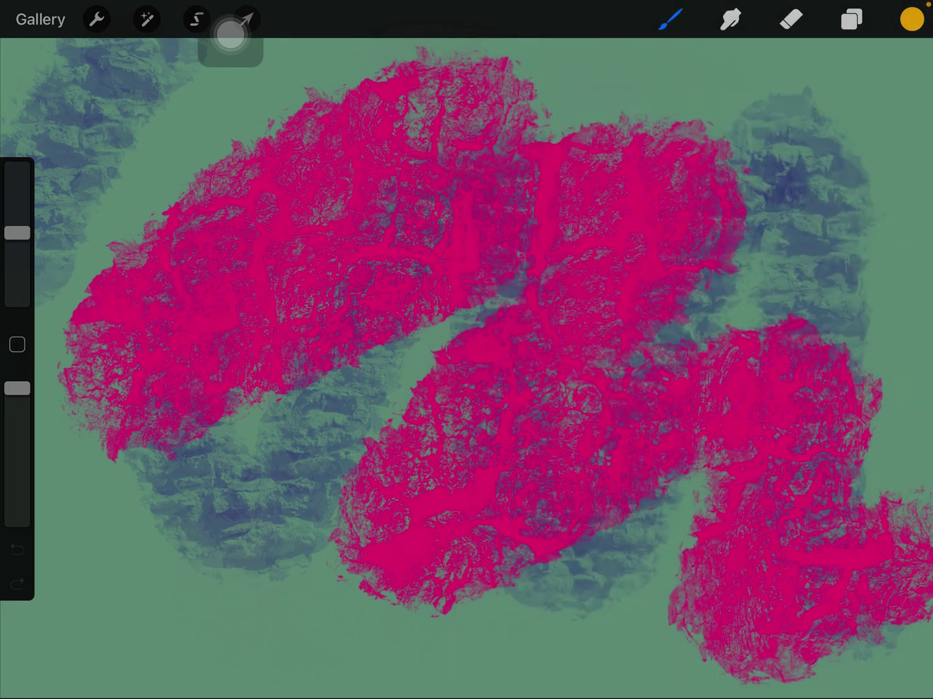
{"action": "left_click", "coordinate": [670, 20]}
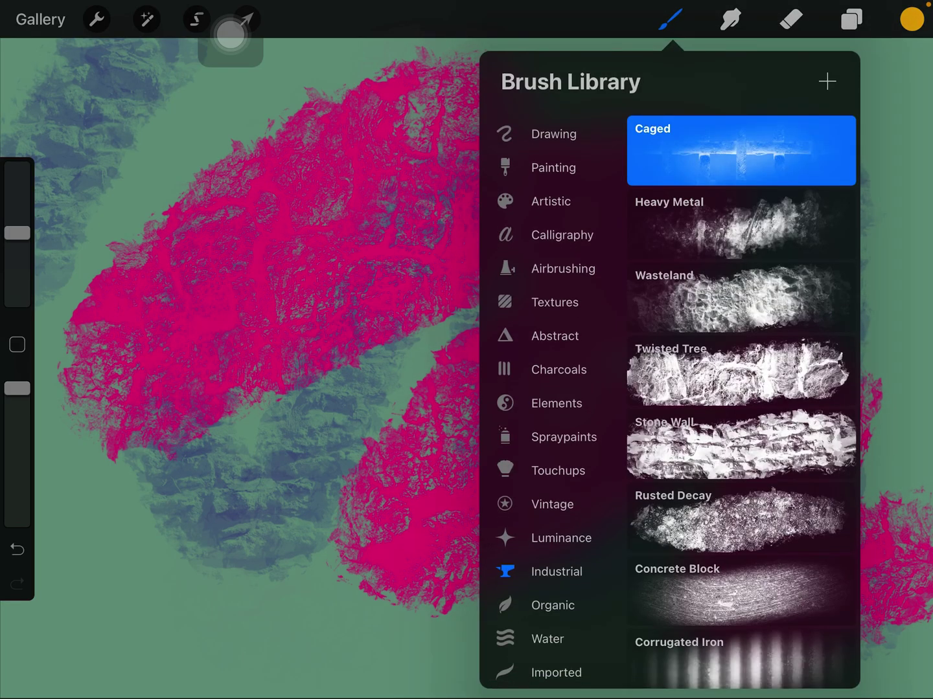
Set the Caged brush's pressure flow to 0% and tilt to 0°, and save it.
{"action": "left_click", "coordinate": [741, 150]}
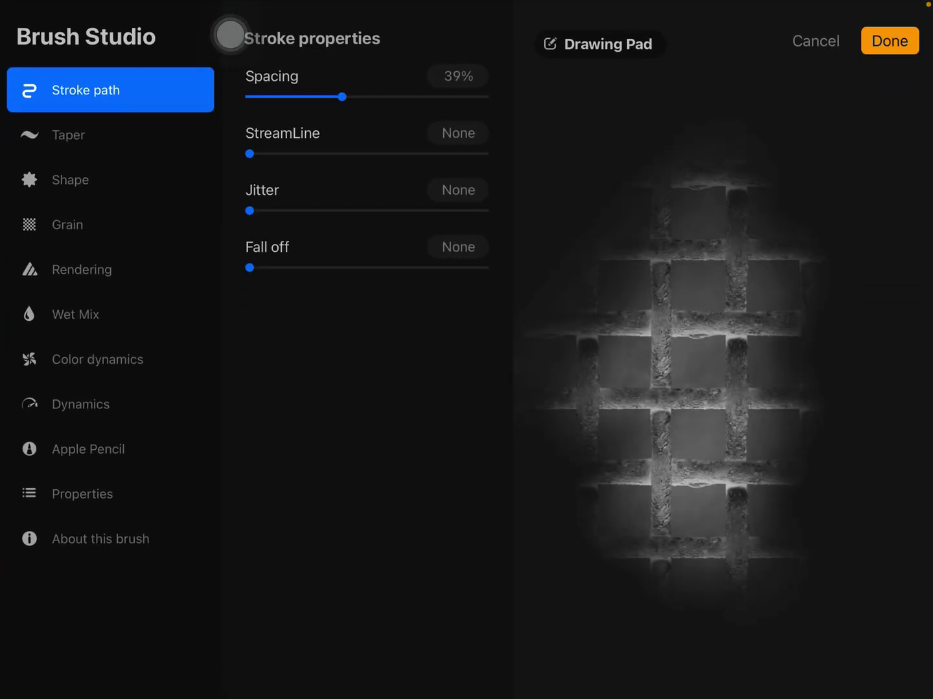
{"action": "left_click", "coordinate": [109, 449]}
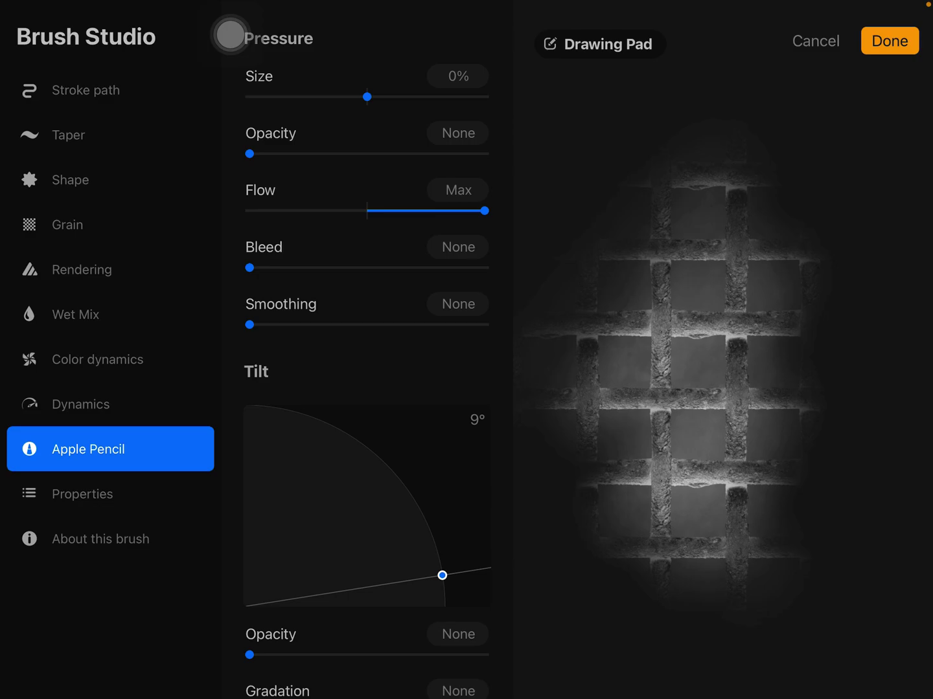
{"action": "left_click_drag", "start_coordinate": [485, 211], "coordinate": [366, 210]}
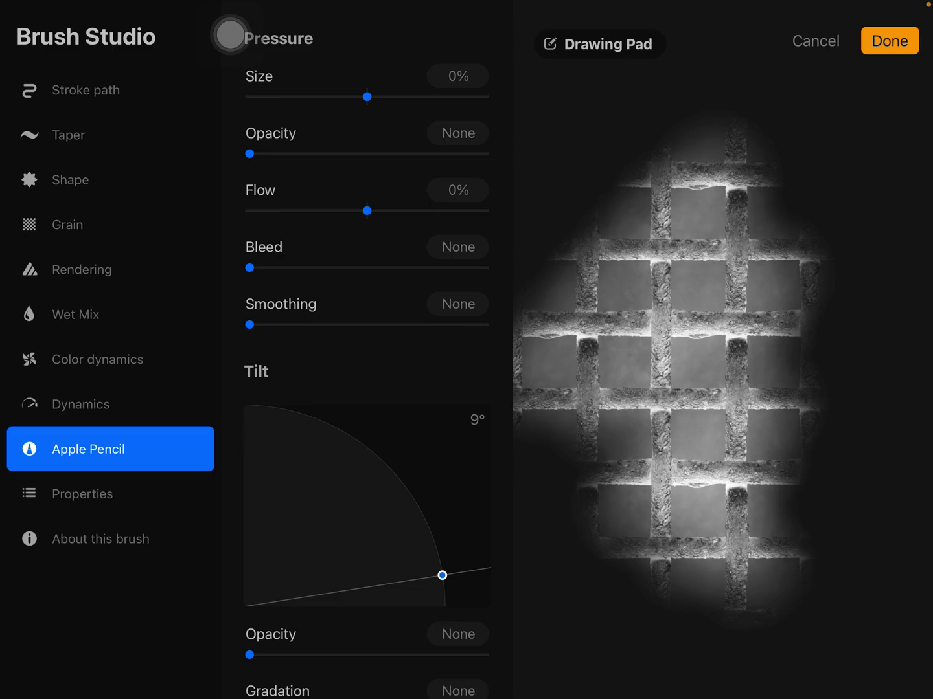
{"action": "left_click_drag", "start_coordinate": [442, 575], "coordinate": [445, 607]}
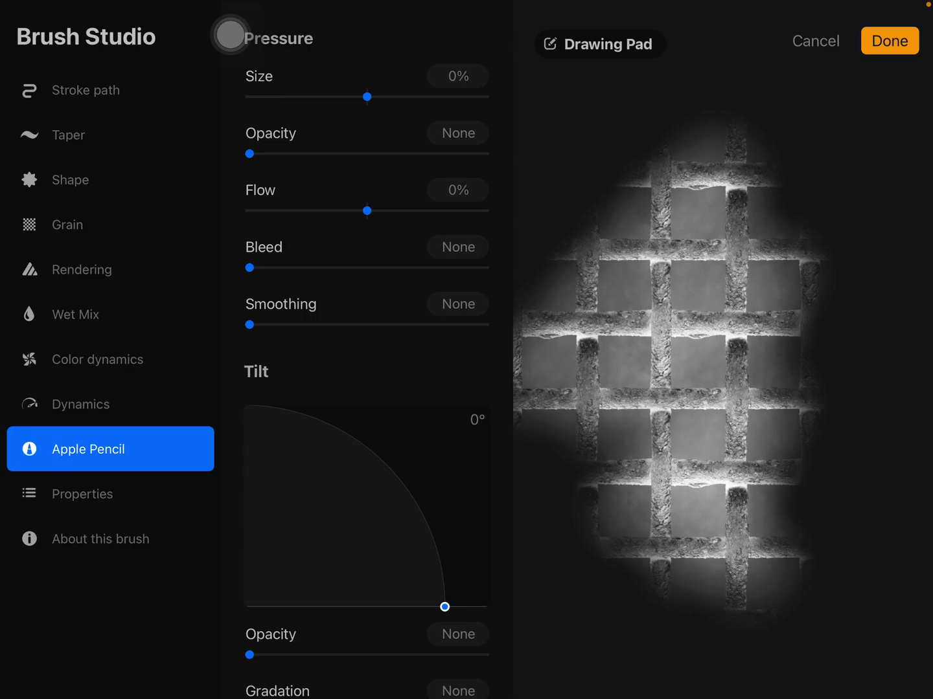
{"action": "left_click", "coordinate": [889, 40]}
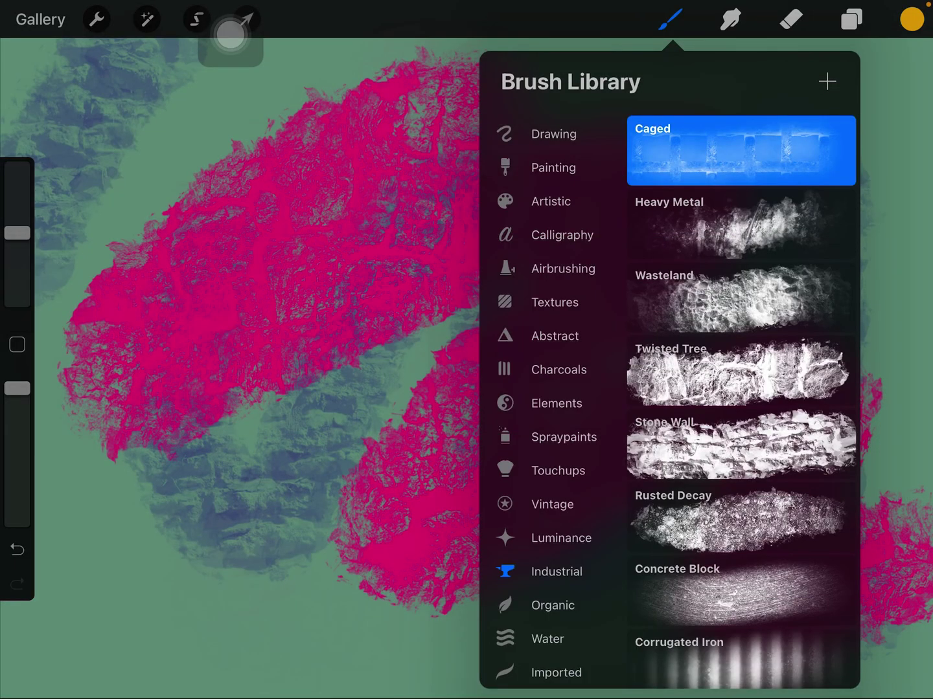
Paint four orange-yellow Caged grid strokes from the lower left across to the right pink area.
{"action": "left_click", "coordinate": [219, 510]}
{"action": "left_click_drag", "start_coordinate": [145, 583], "coordinate": [307, 438]}
{"action": "left_click_drag", "start_coordinate": [305, 583], "coordinate": [554, 254]}
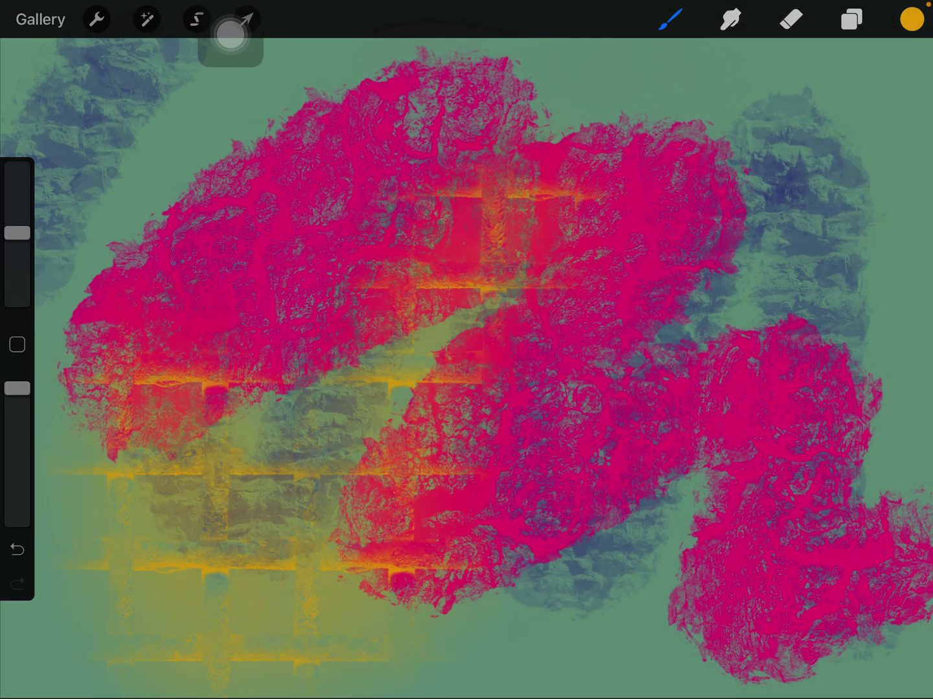
{"action": "left_click_drag", "start_coordinate": [554, 364], "coordinate": [728, 547]}
{"action": "left_click_drag", "start_coordinate": [693, 218], "coordinate": [816, 620]}
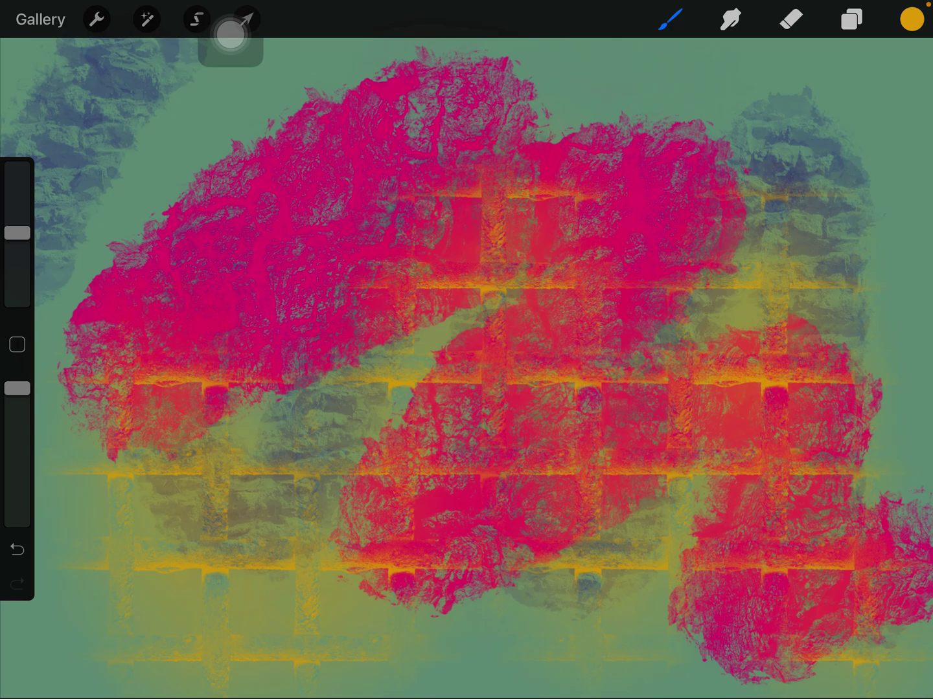
{"action": "left_click", "coordinate": [670, 19]}
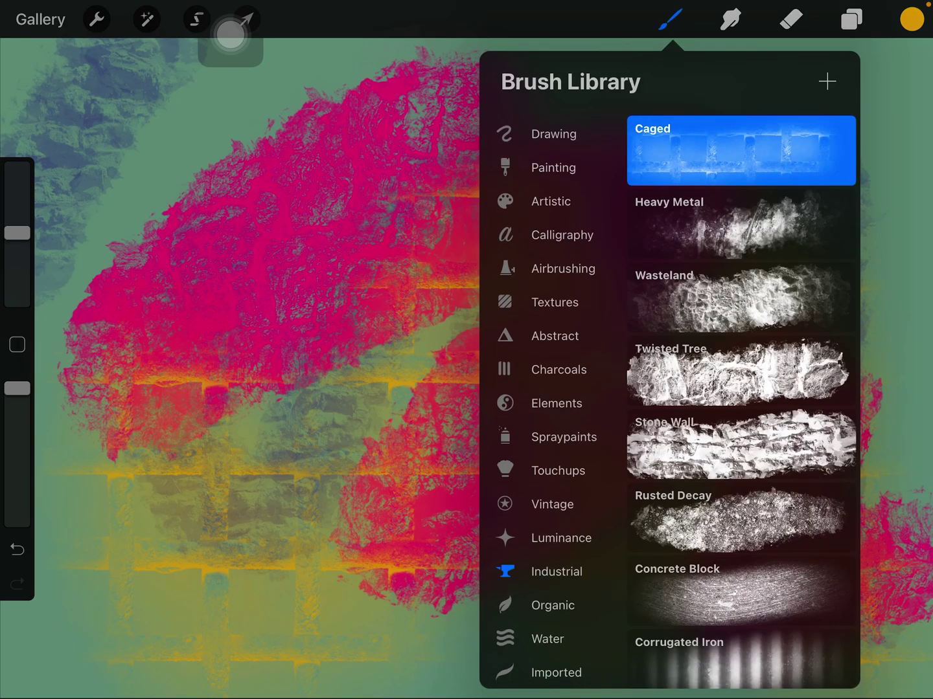
{"action": "scroll", "coordinate": [739, 400], "scroll_direction": "down", "scroll_amount": 2}
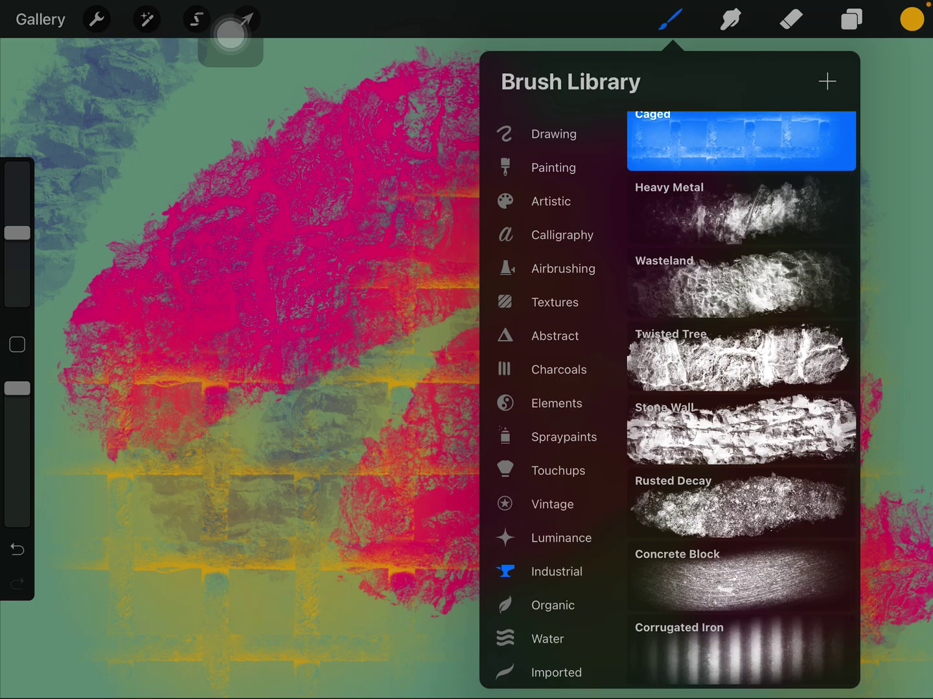
{"action": "left_click", "coordinate": [291, 364]}
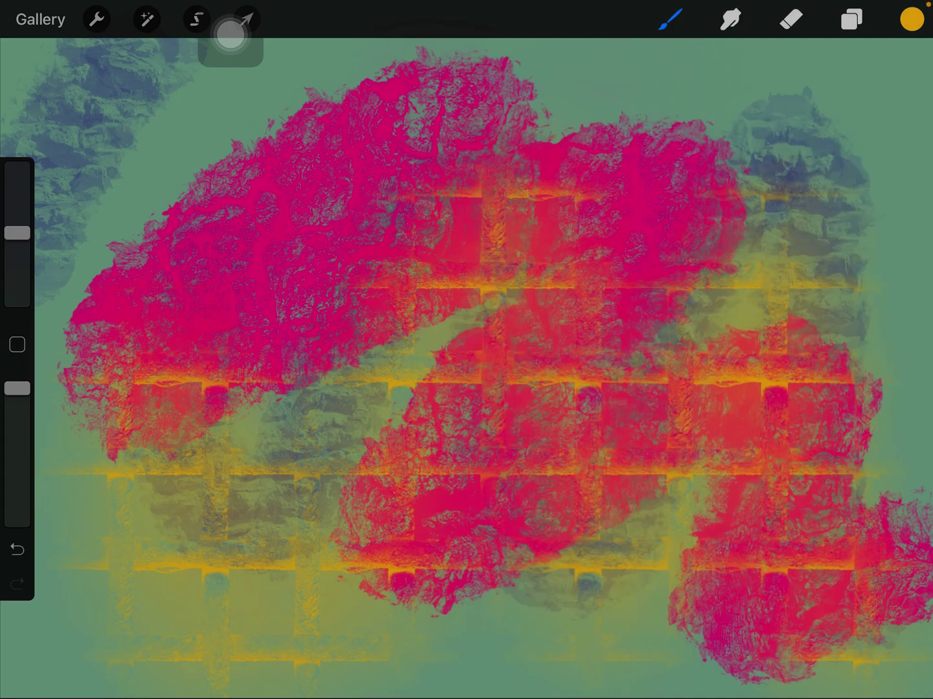